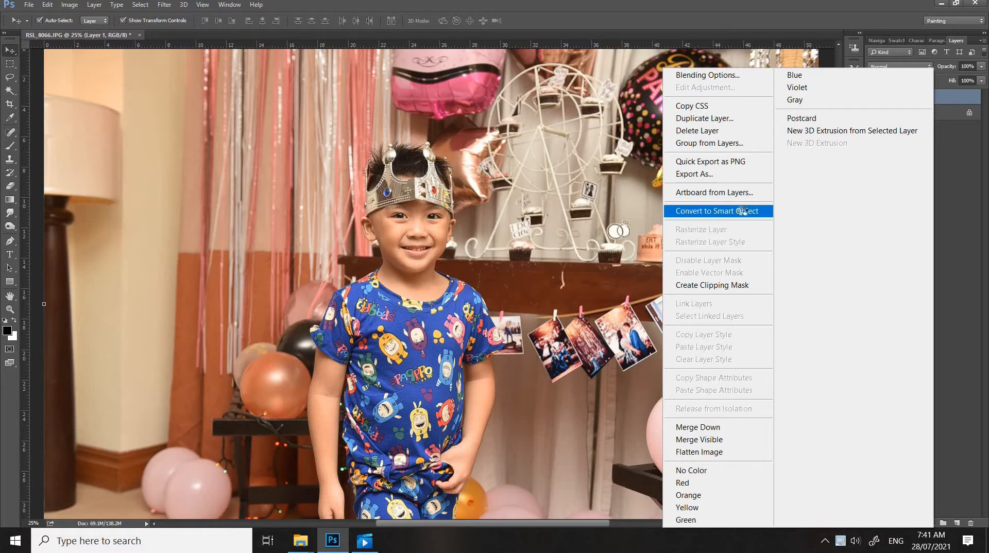
Convert Layer 1 to a smart object and apply the Dry Brush filter with Brush Size 5, Brush Detail 9 and Texture 1
click(743, 213)
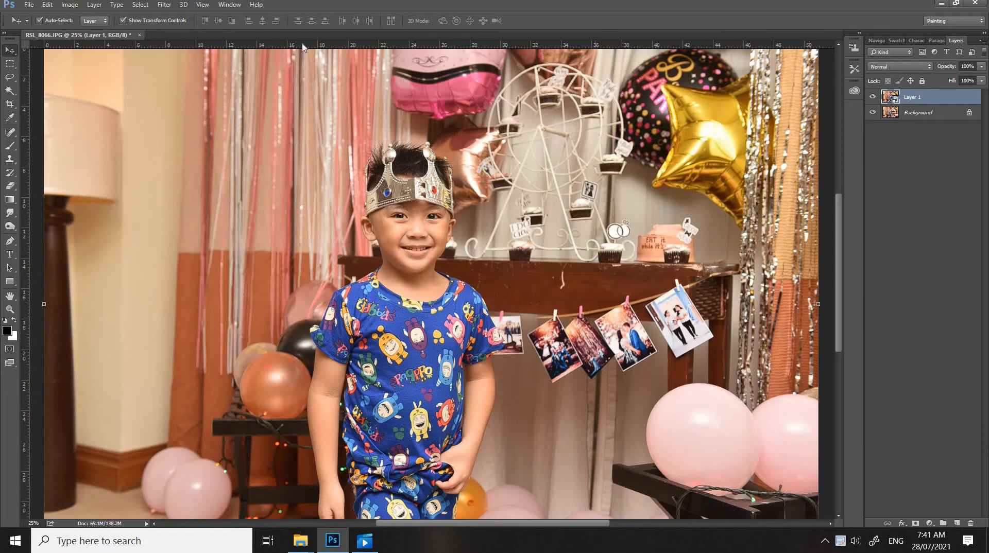
click(165, 5)
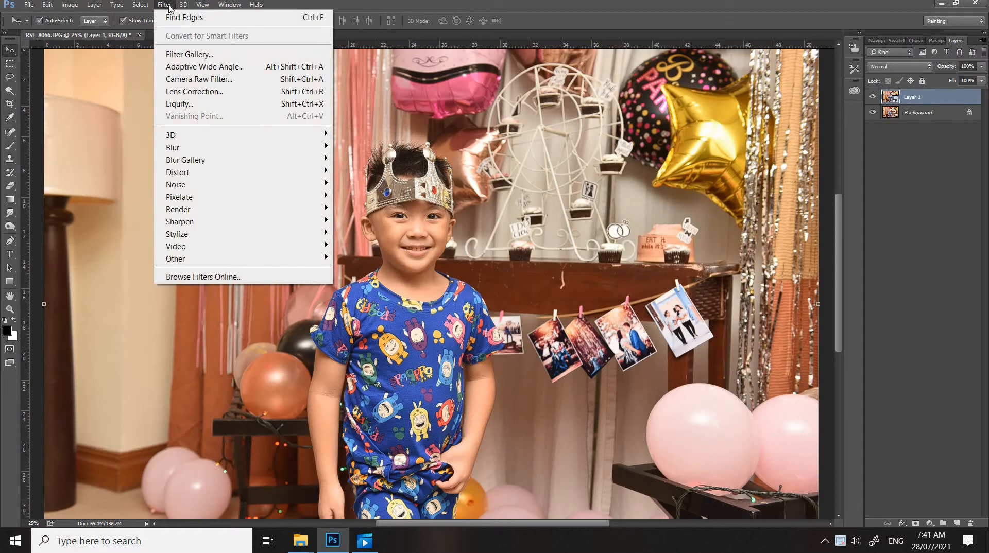
click(192, 54)
click(907, 88)
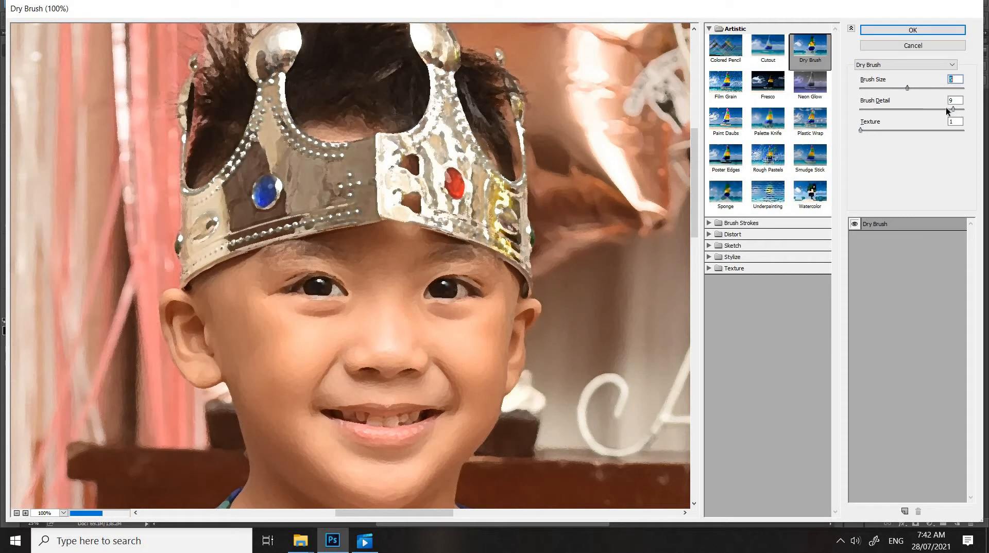
click(917, 31)
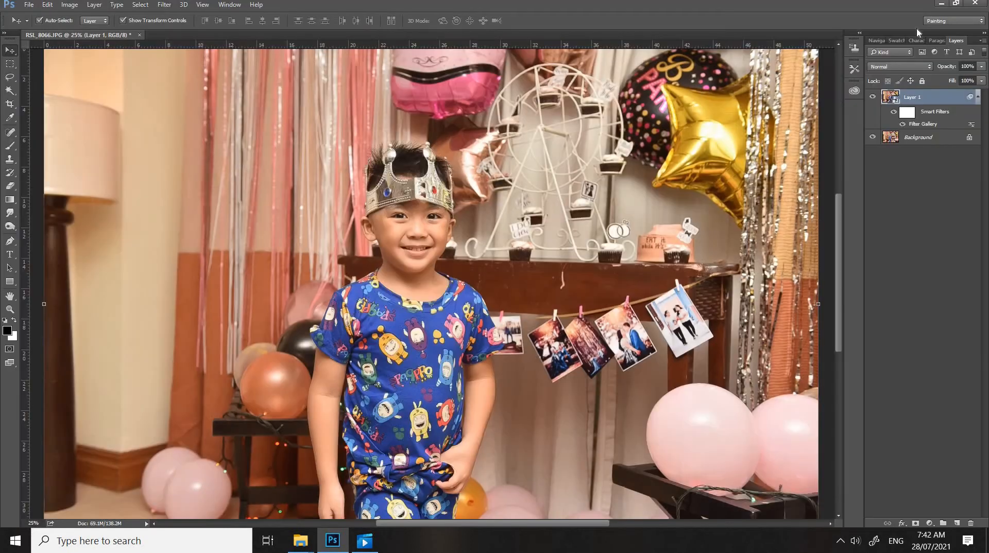
Apply a Cutout filter to Layer 1 with 5 levels, Edge Simplicity 3 and Edge Fidelity 1, and adjust its blending options
click(164, 4)
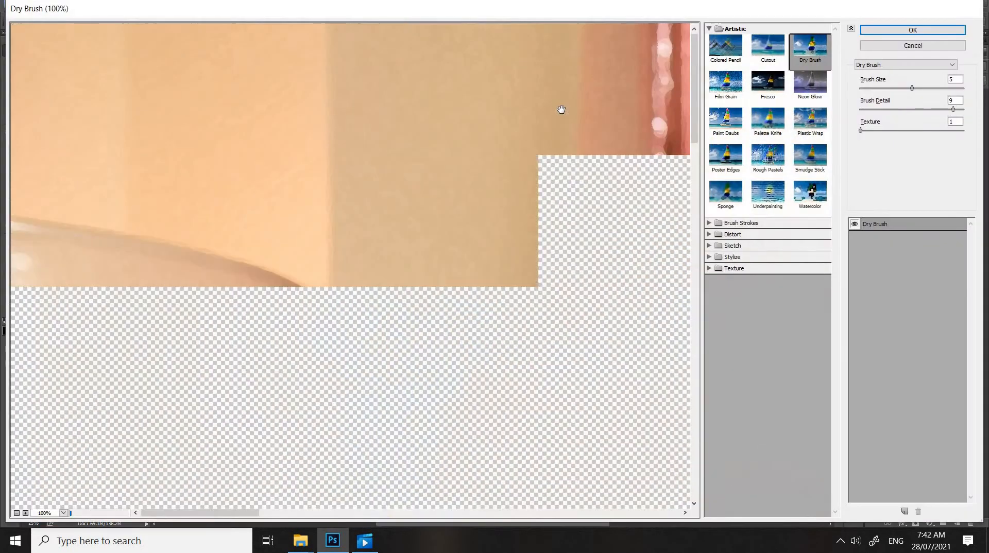
click(768, 61)
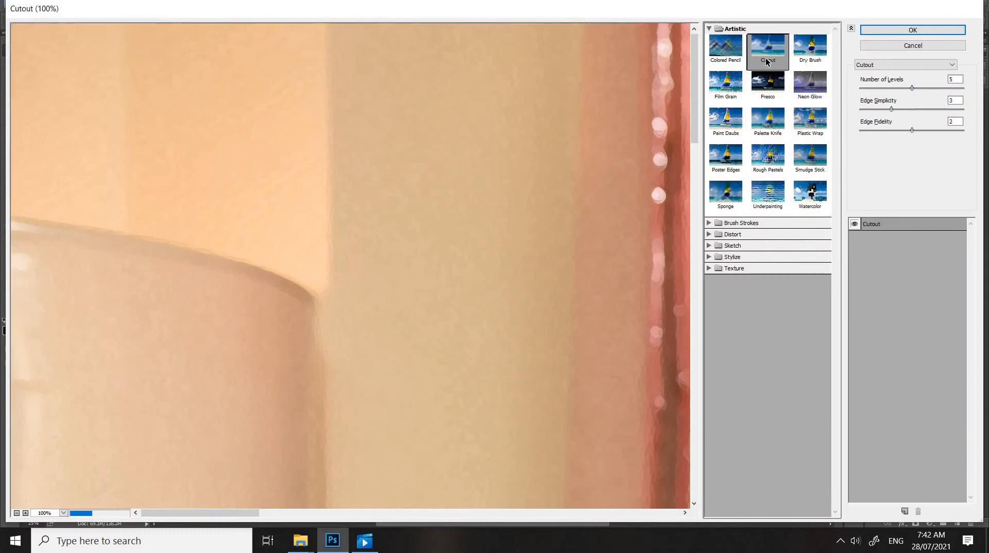
drag(912, 129, 877, 130)
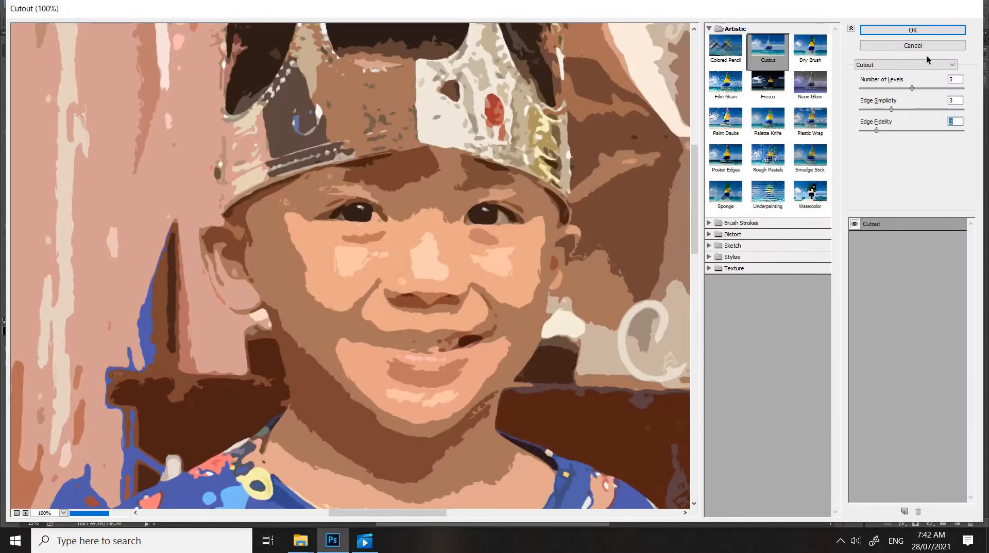
click(915, 31)
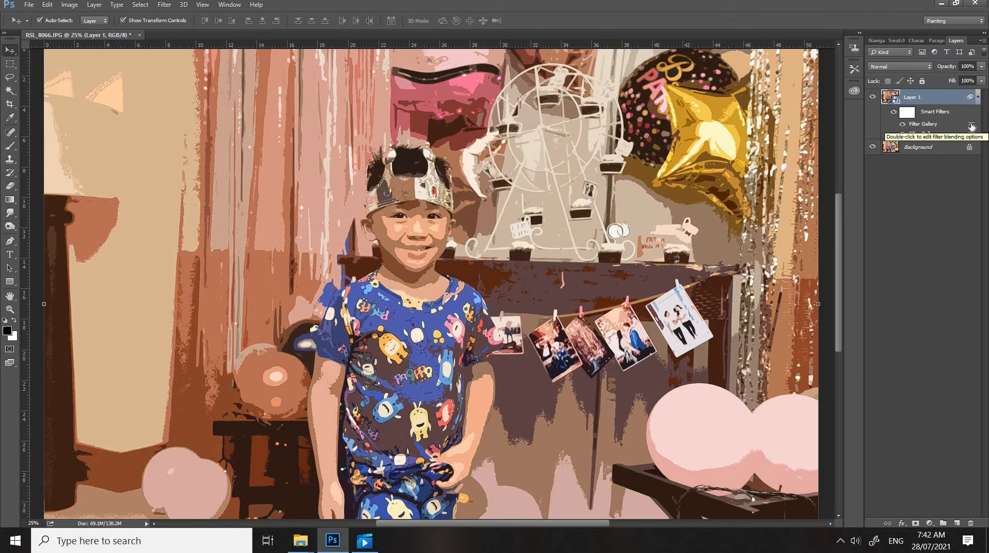
double_click(972, 127)
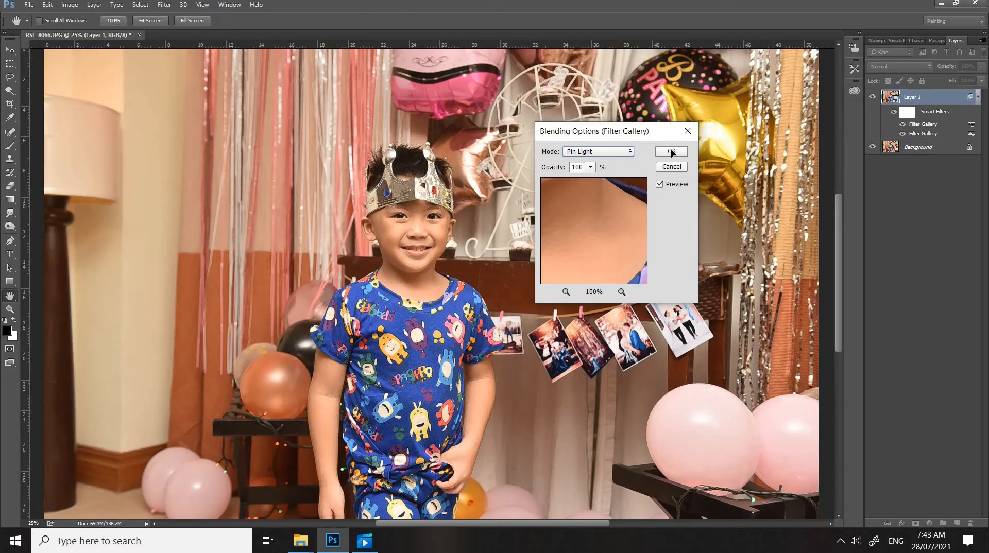
click(672, 152)
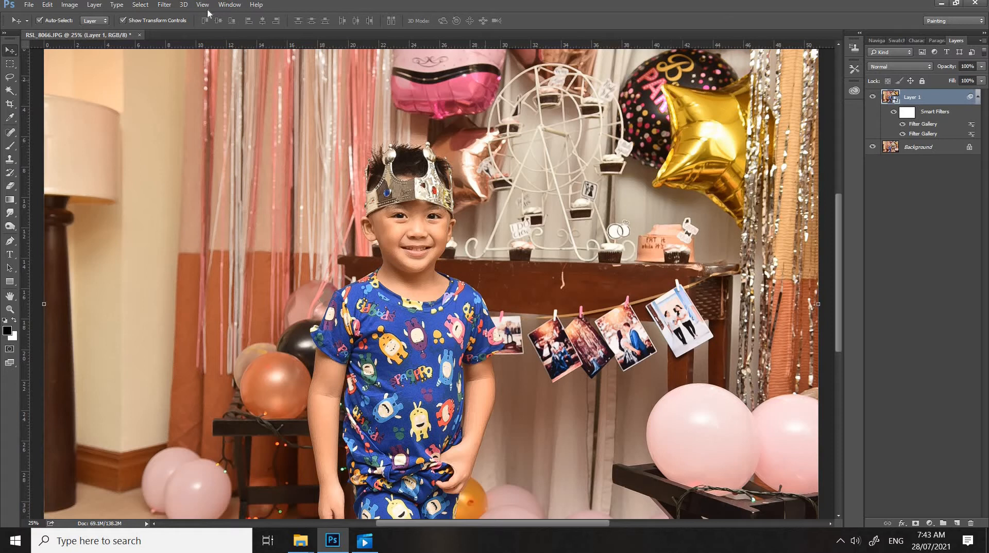
Apply a Smart Blur filter to Layer 1 with Radius 10.1, Threshold 5.7, Low quality and Normal mode
click(166, 5)
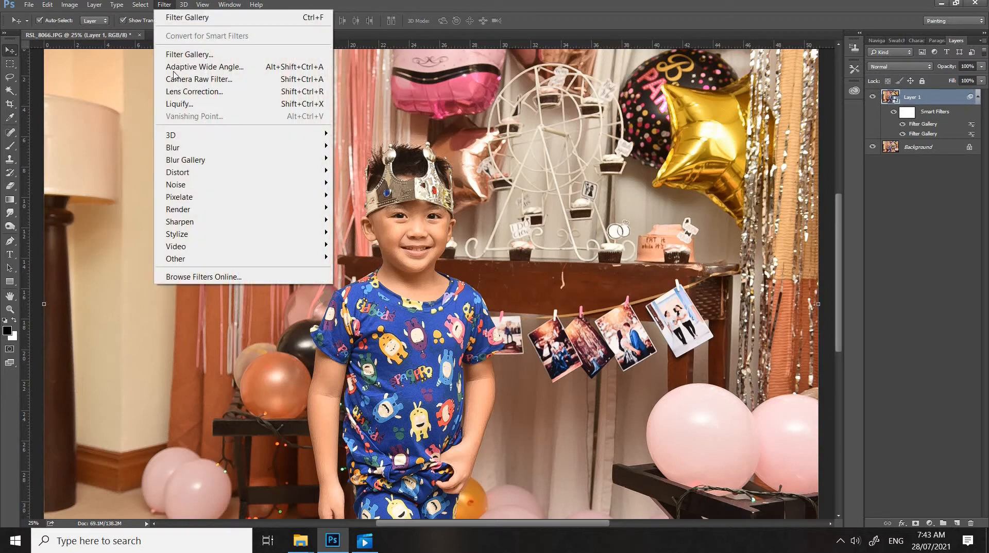
mouse_move(209, 148)
click(371, 258)
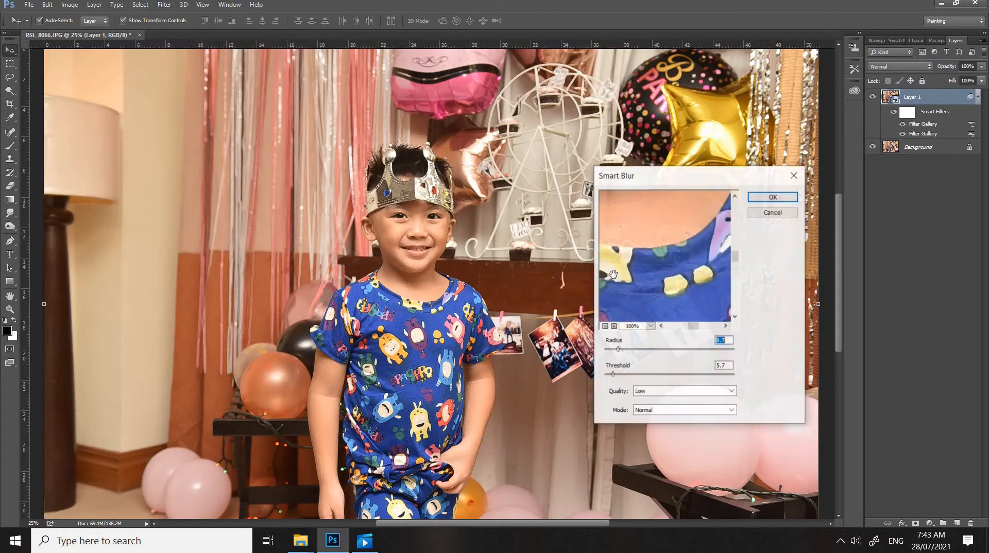
click(619, 349)
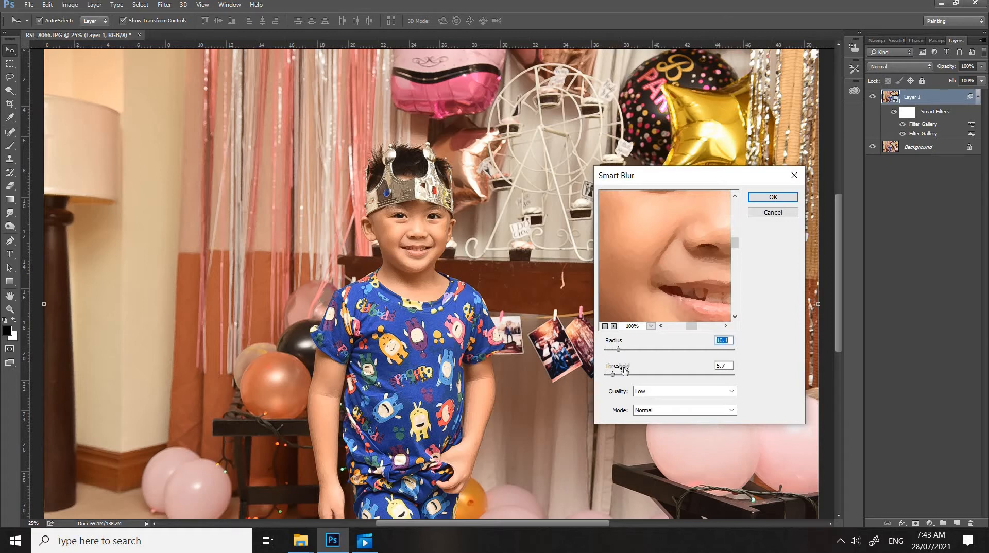
click(773, 197)
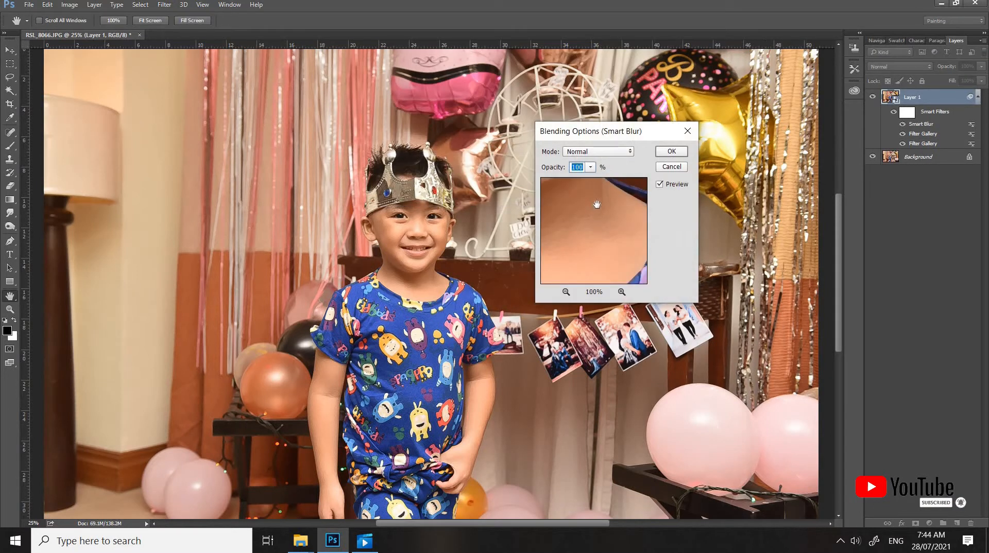
Set the Smart Blur filter's blending mode to Screen and reduce its opacity
click(614, 153)
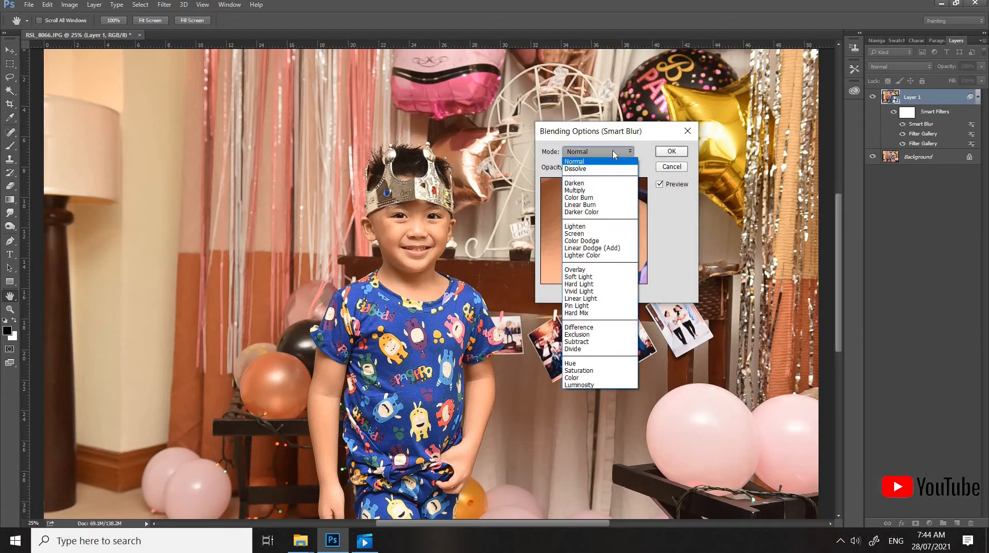
click(582, 234)
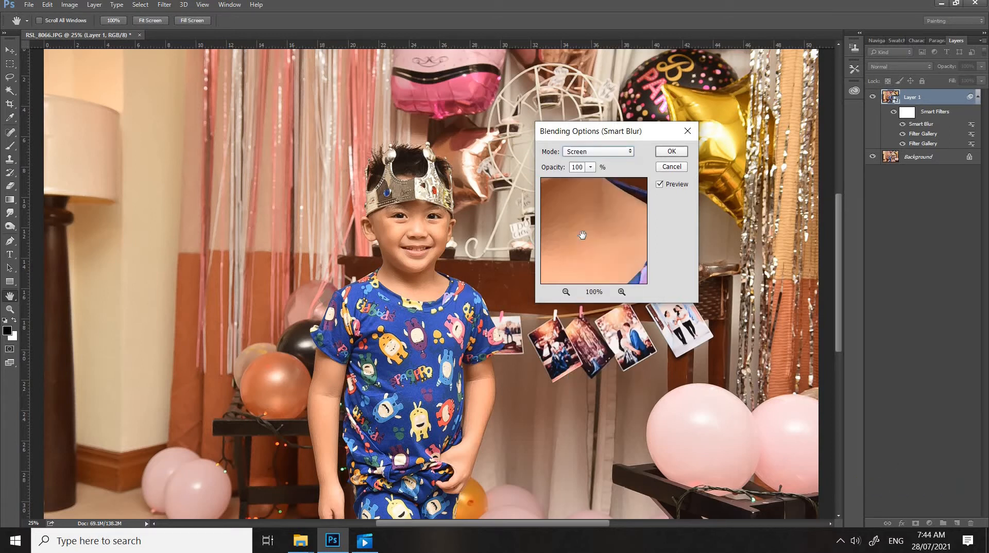
click(591, 167)
drag(593, 180, 558, 182)
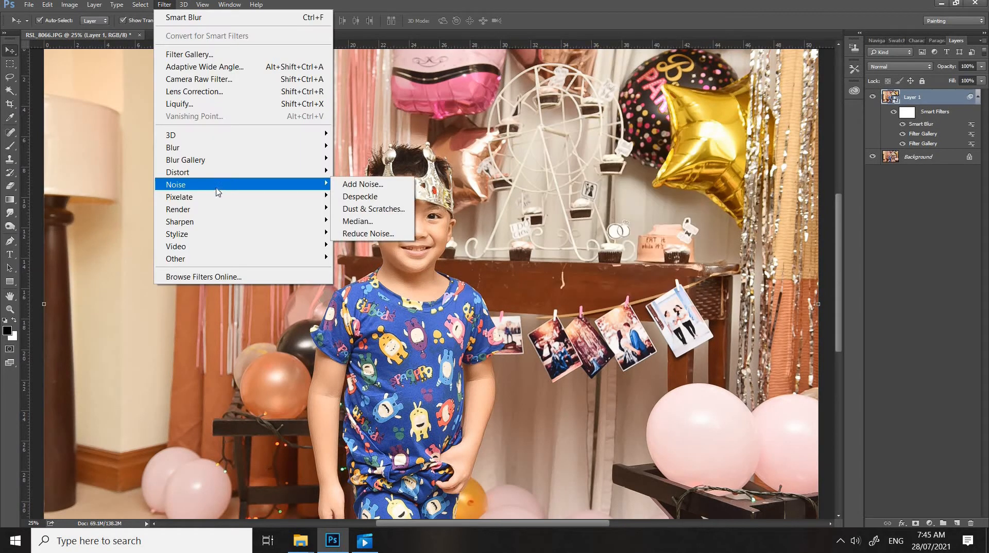
Apply the Find Edges filter to Layer 1 and blend it in Multiply mode at 51% opacity
mouse_move(220, 236)
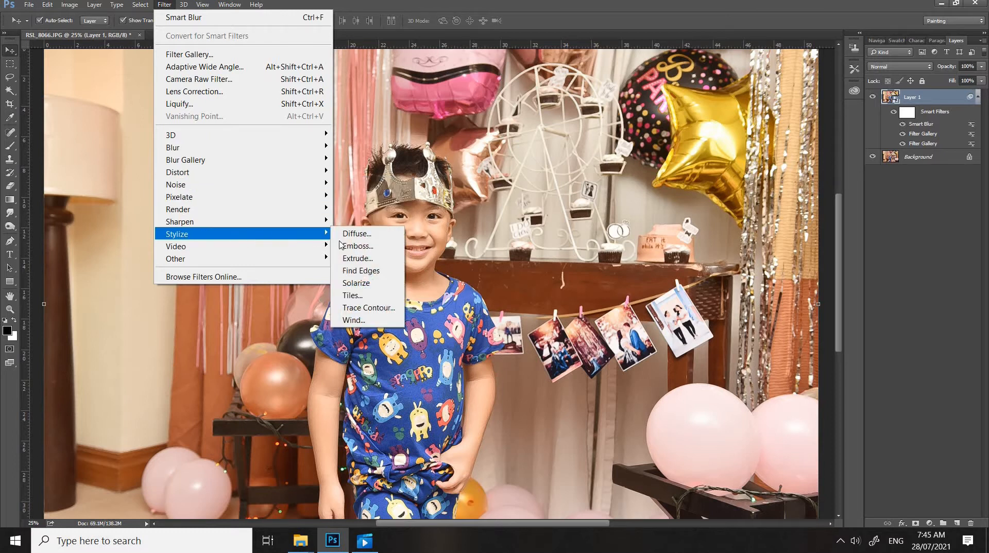
click(375, 271)
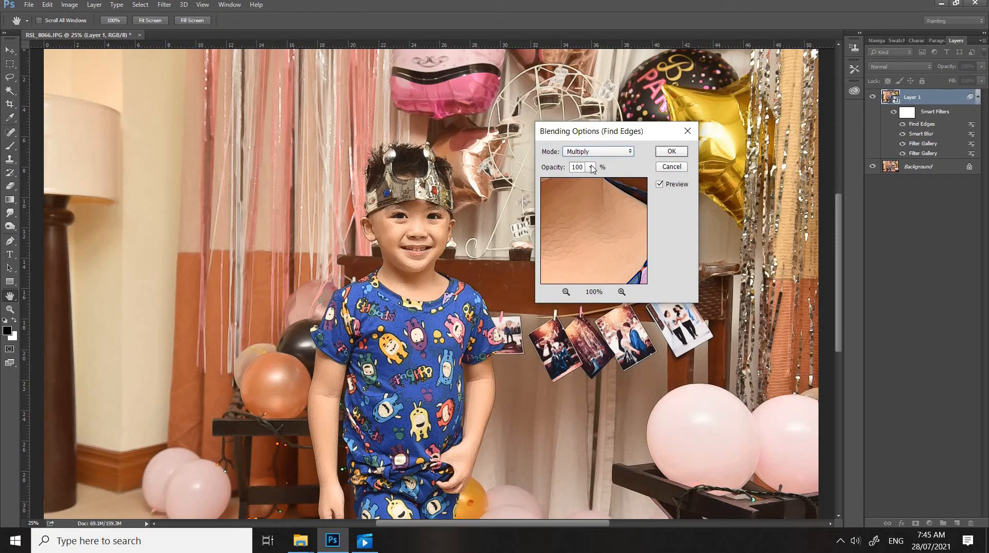
click(592, 168)
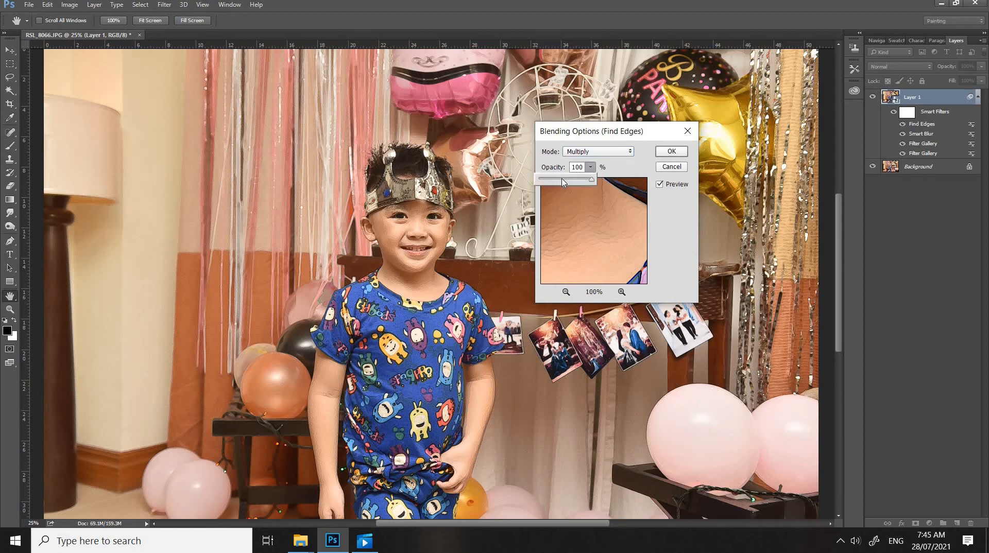
click(563, 182)
click(815, 191)
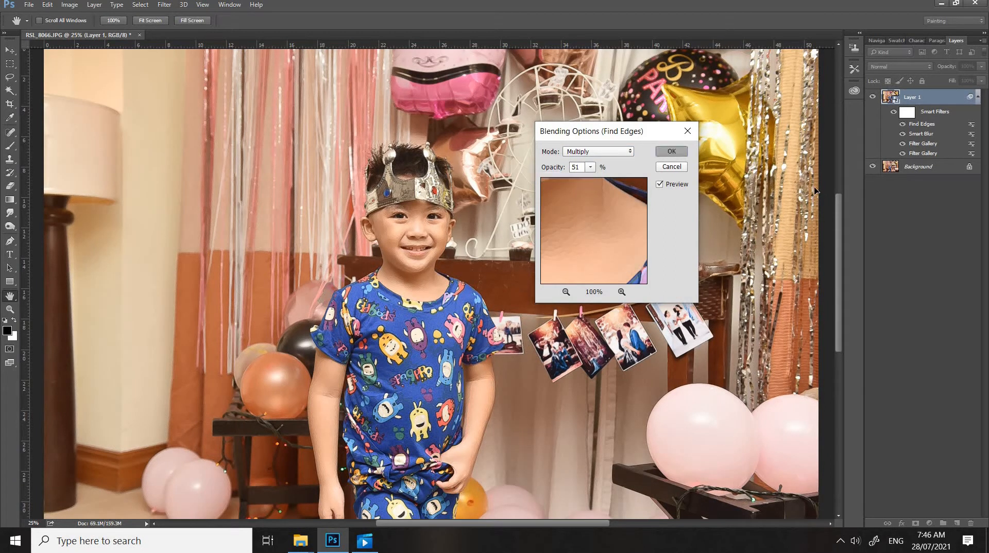
key(Return)
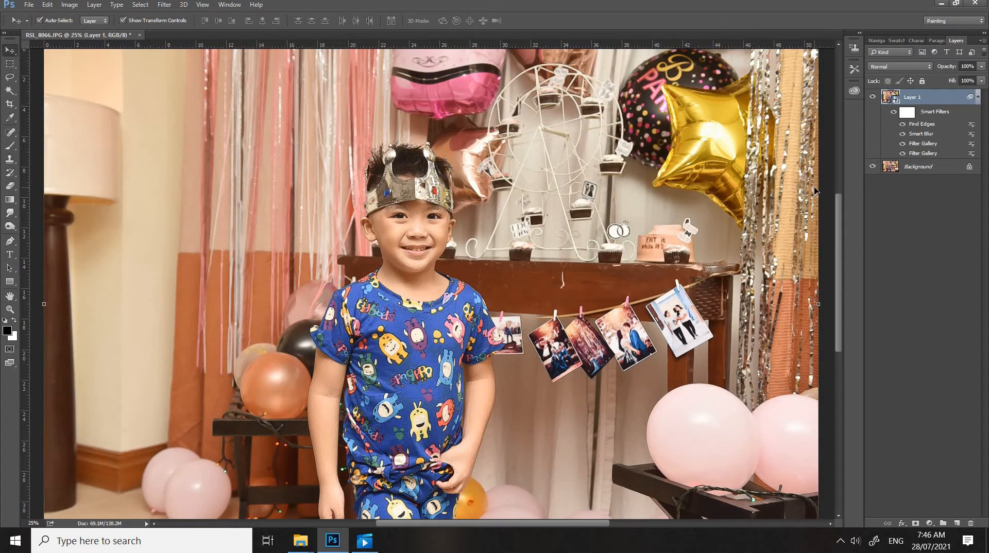
Add a Pattern Overlay to the Color Fill 1 layer using a light paper texture at 276% scale
key(ctrl+plus)
key(ctrl+plus)
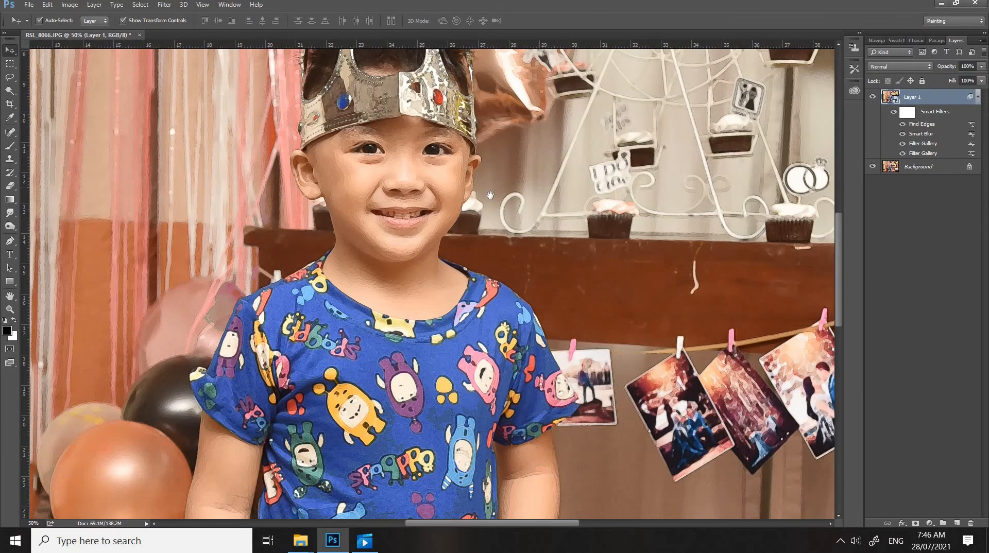
drag(490, 195, 538, 257)
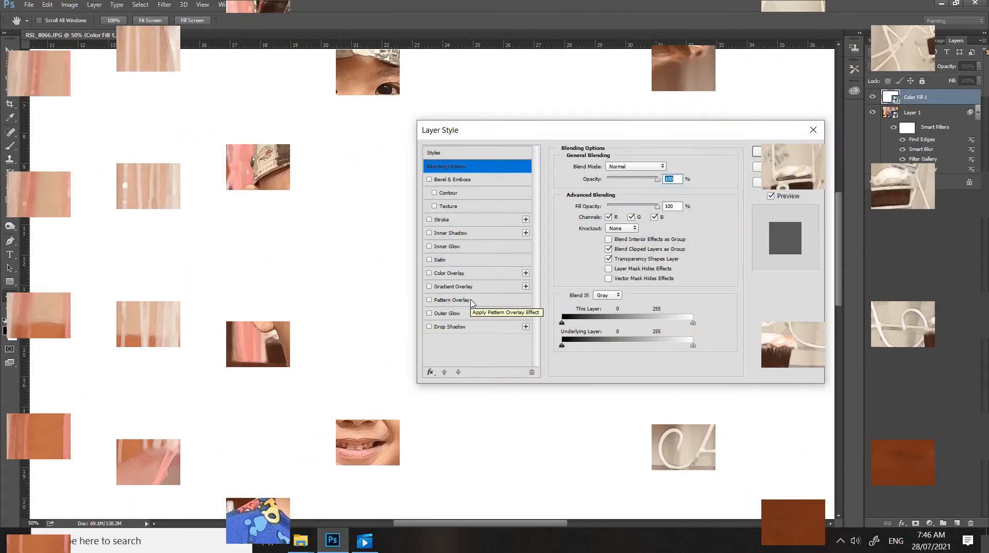
click(473, 302)
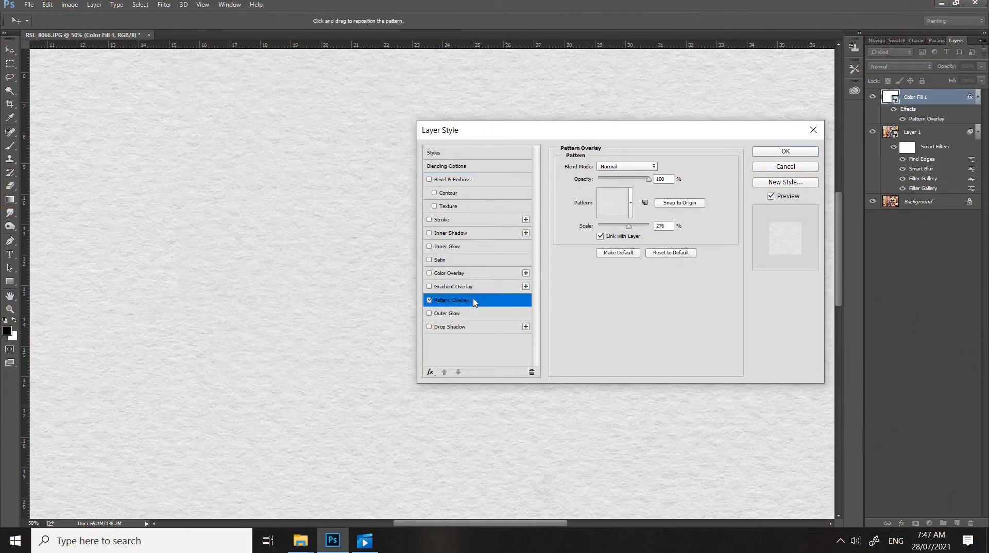
click(631, 203)
click(784, 151)
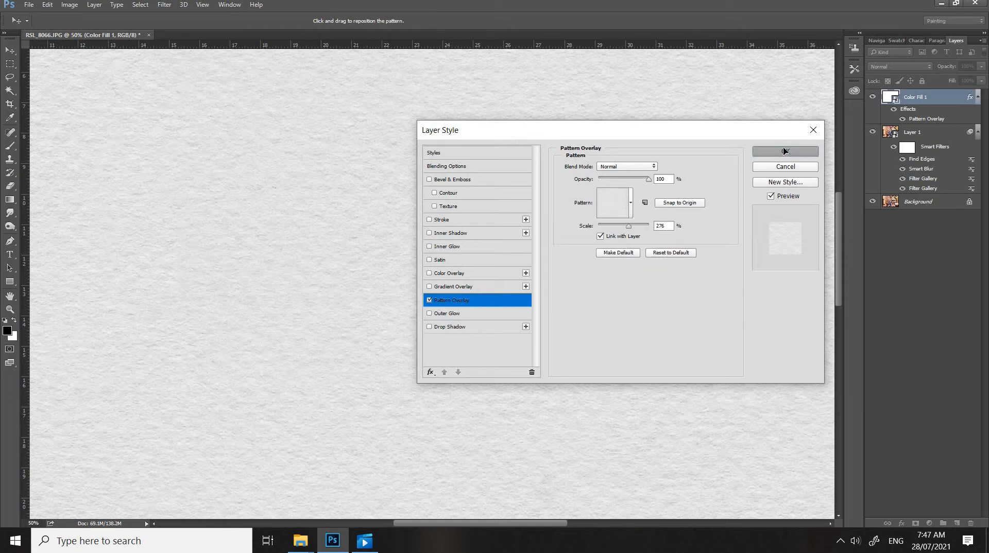
Convert the Color Fill 1 layer to a smart object and hide the Background layer
right_click(922, 97)
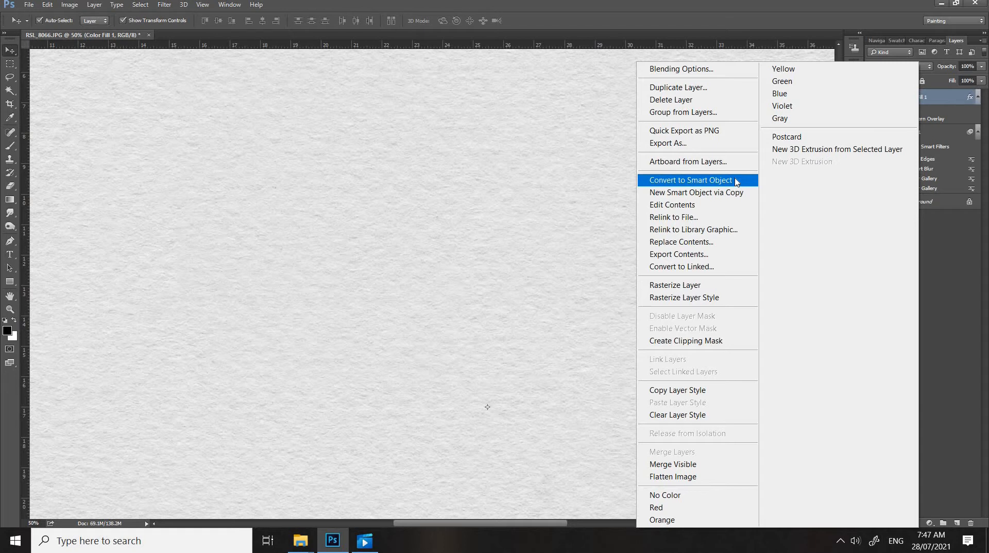
click(737, 181)
right_click(916, 97)
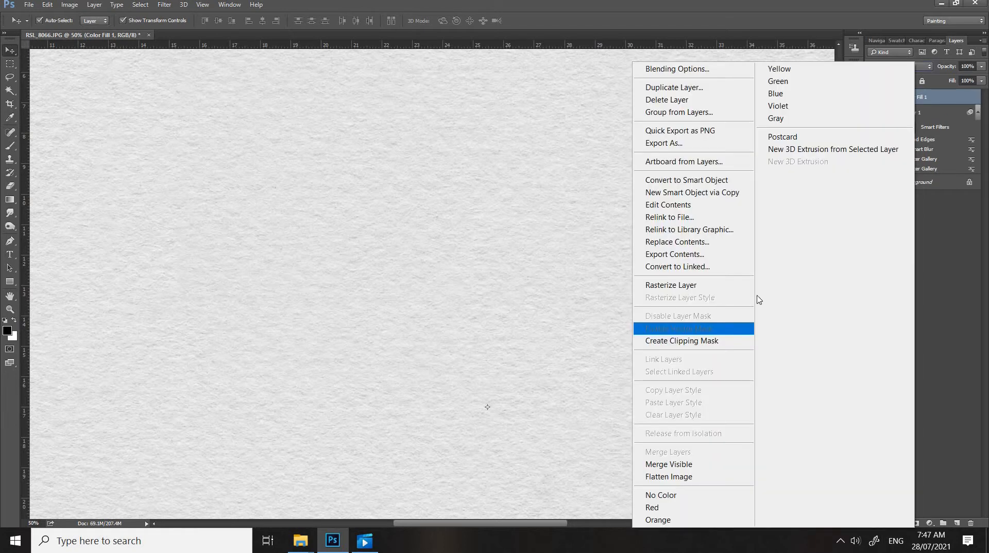
click(926, 111)
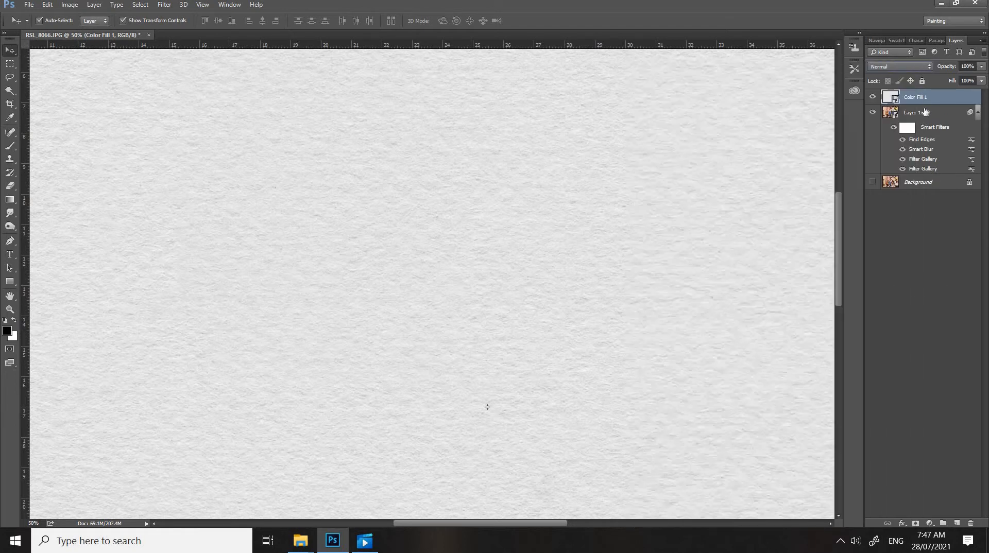
Add a black layer mask to Layer 1 so that the whole filtered photo is hidden
click(926, 111)
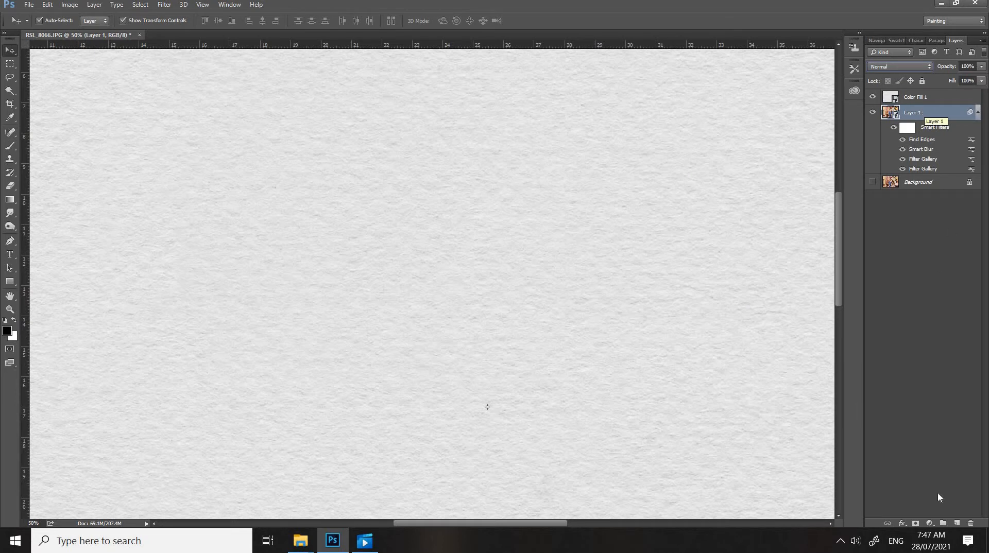
click(916, 524)
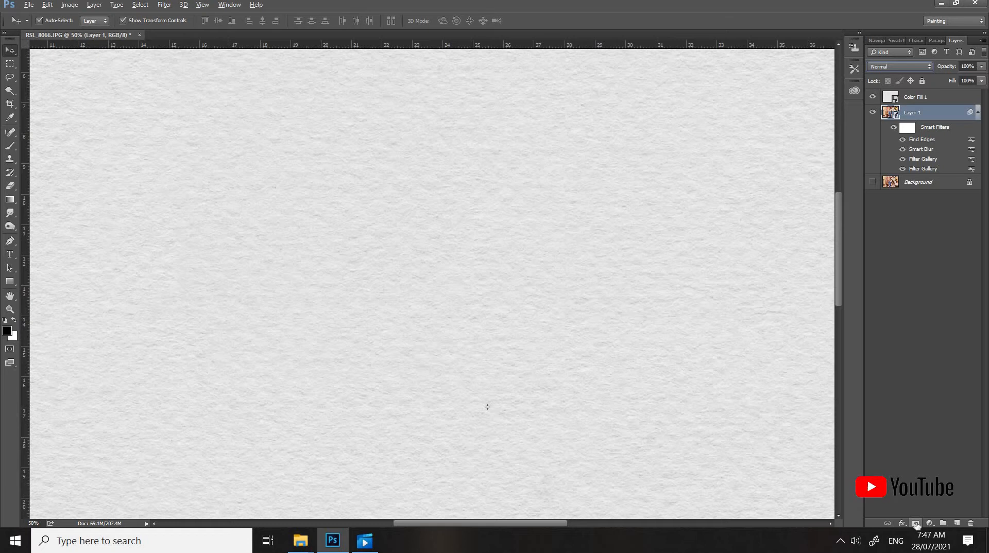
alt+click(917, 524)
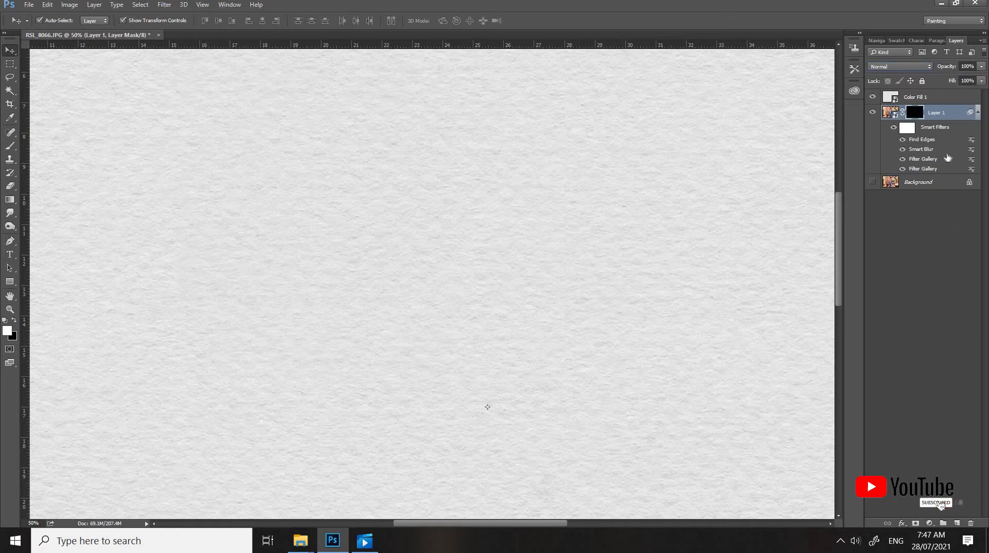
Change the blend mode of the Color Fill 1 layer to Multiply
click(927, 98)
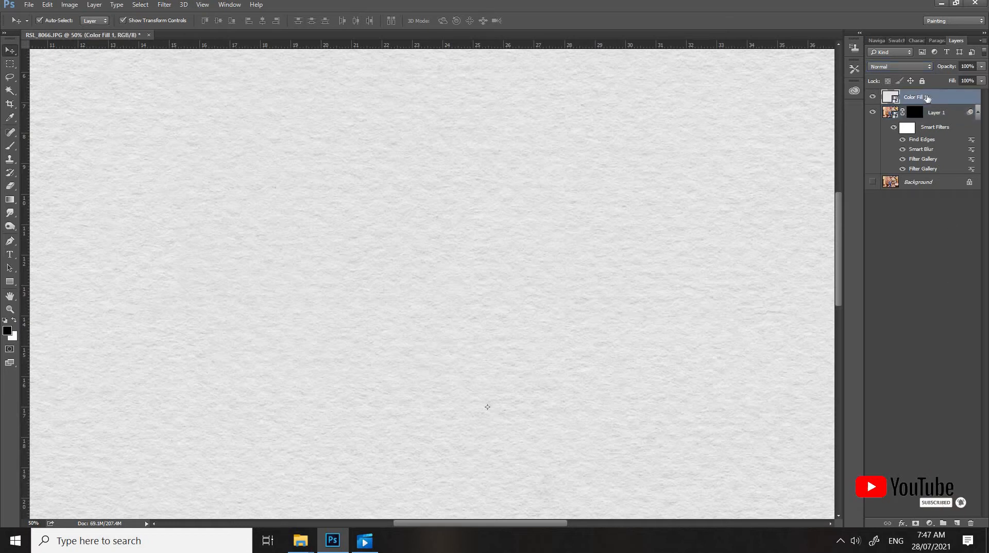
right_click(927, 98)
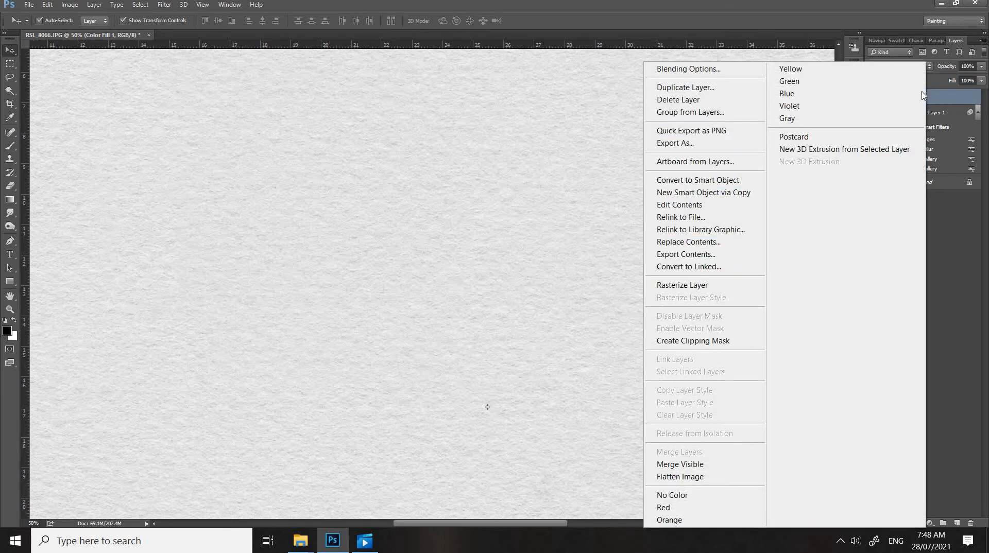
click(943, 97)
click(905, 68)
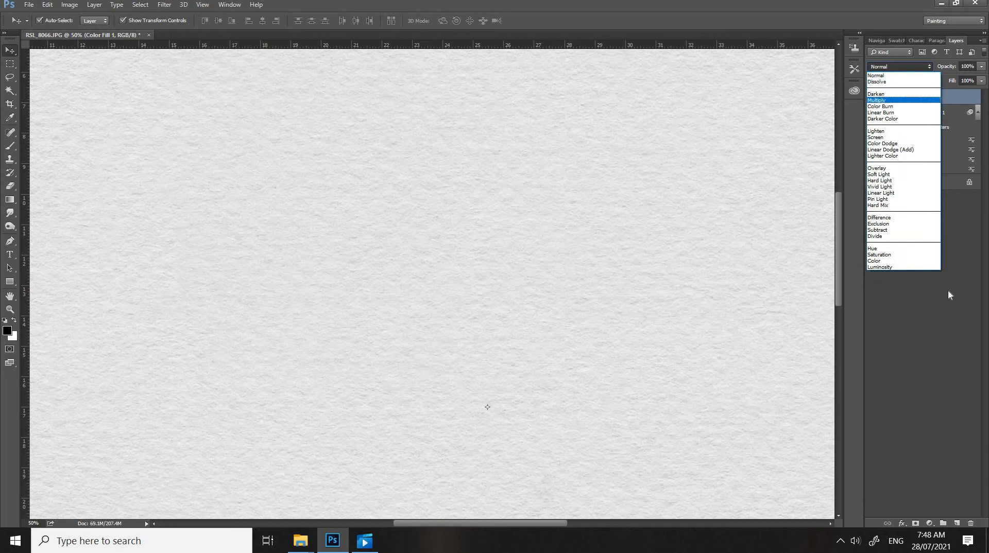
click(901, 100)
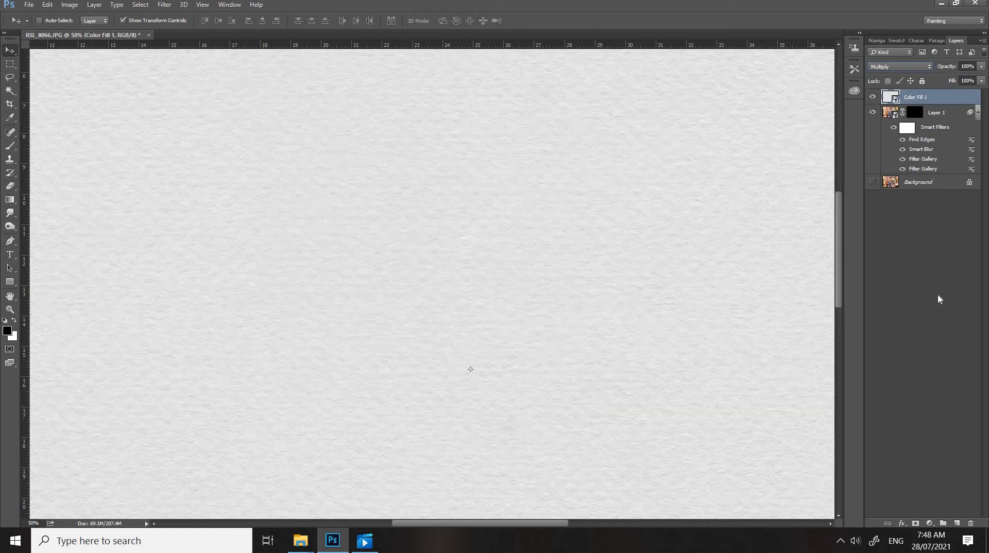
Paint white on Layer 1's mask with a textured brush at 49% opacity to reveal the boy's face, cap and collar
key(ctrl+minus)
key(ctrl+minus)
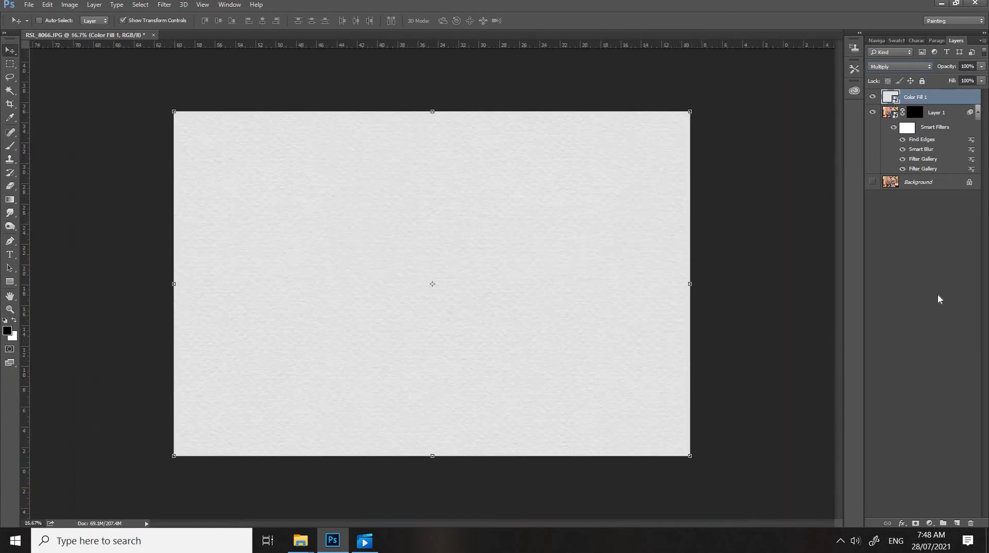
click(190, 77)
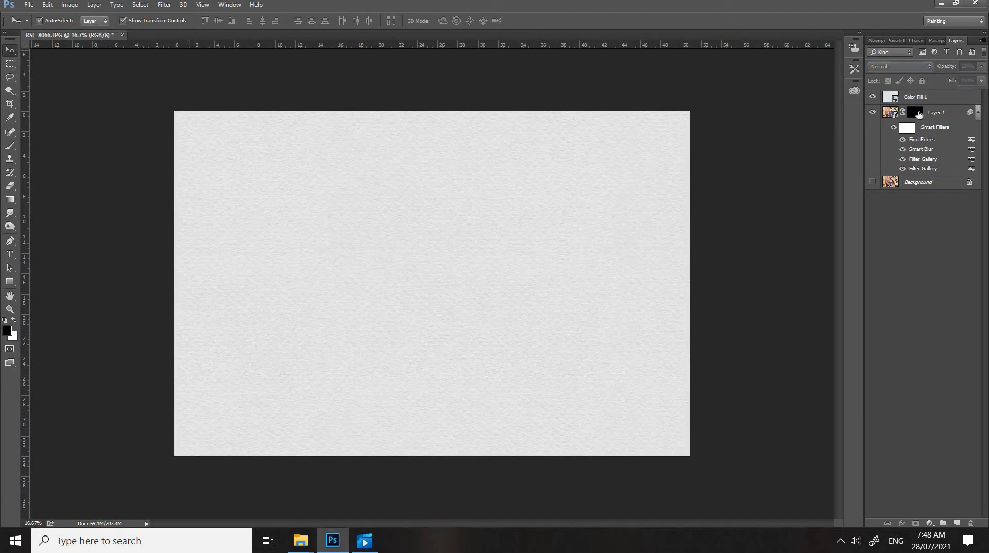
click(919, 113)
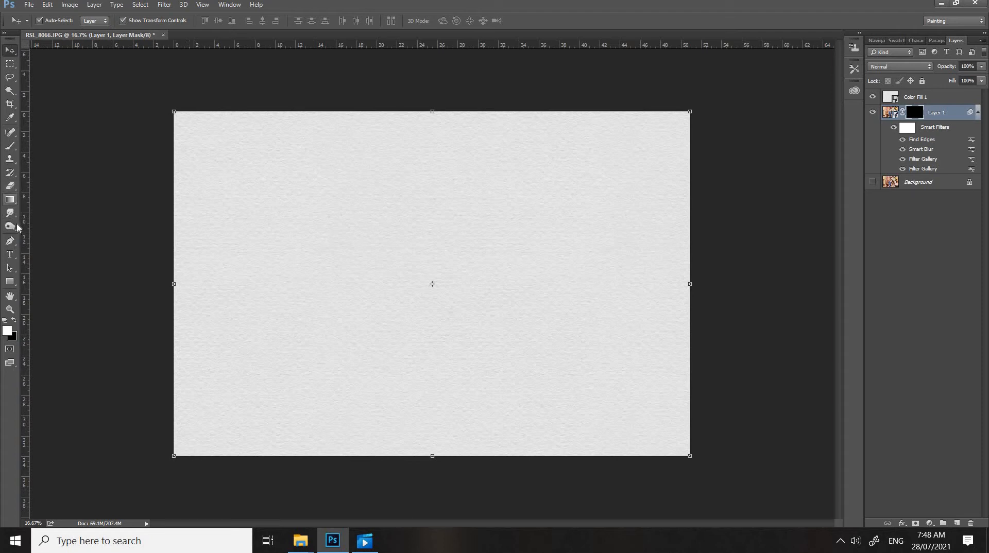
key(b)
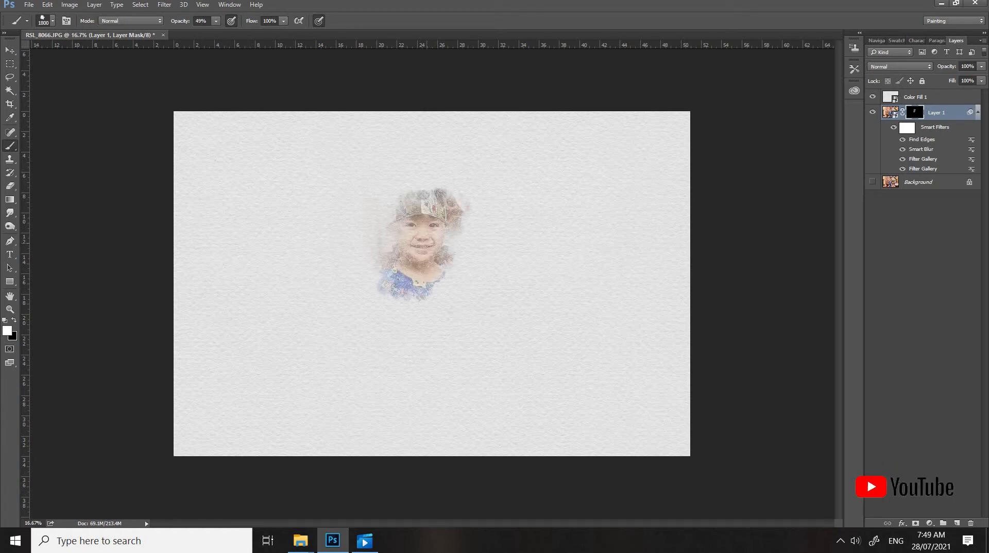
click(413, 262)
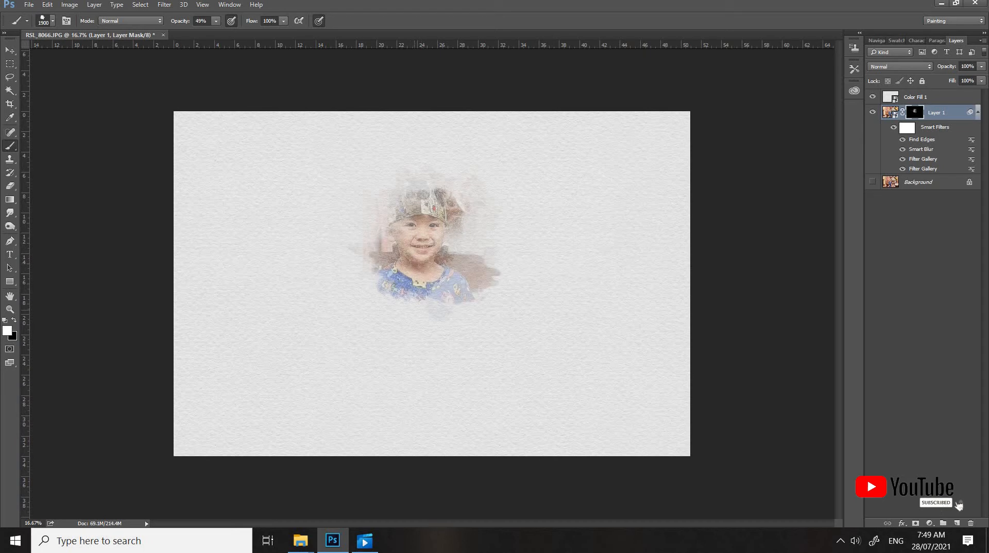
key(ctrl+z)
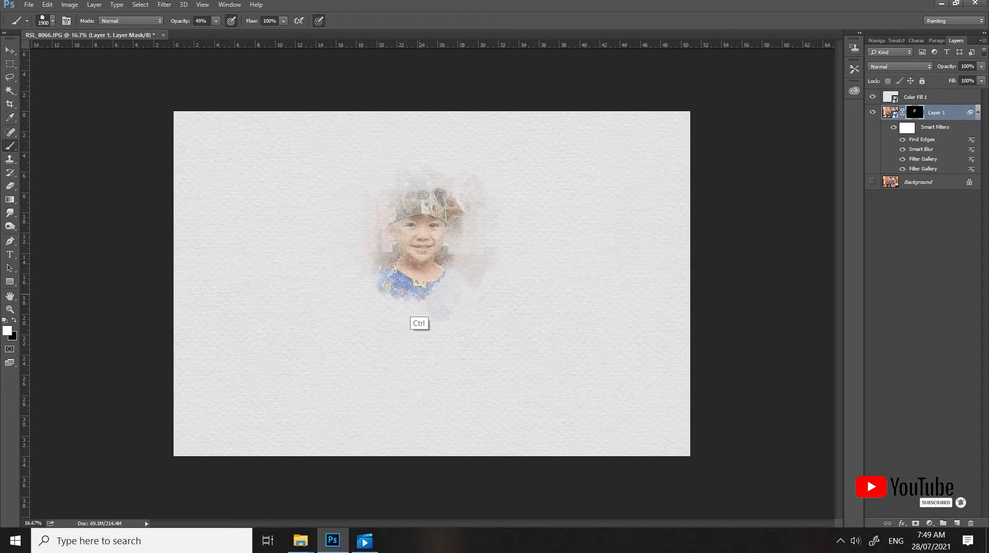
Reveal the boy's shirt and faintly his lower body on the mask with the 1900 px textured brush
click(411, 309)
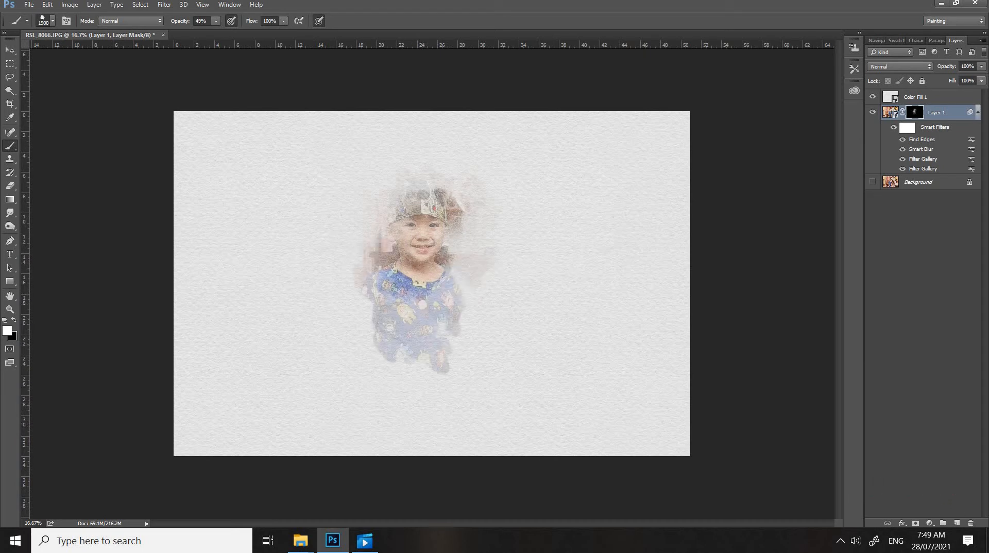
click(406, 354)
click(456, 285)
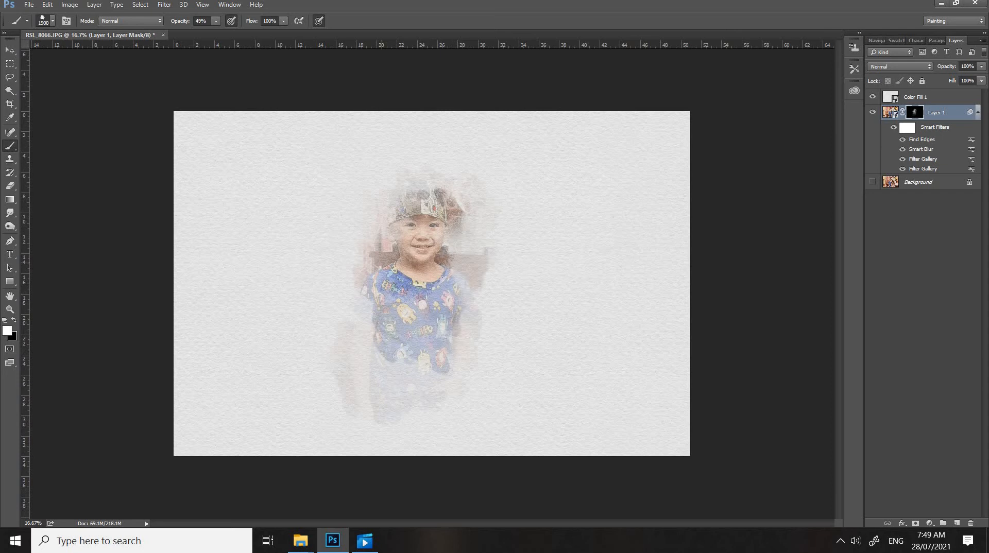
Switch to the 929 textured brush tip at 2000 px, reveal more around the head and shirt, and undo the last stroke
click(52, 21)
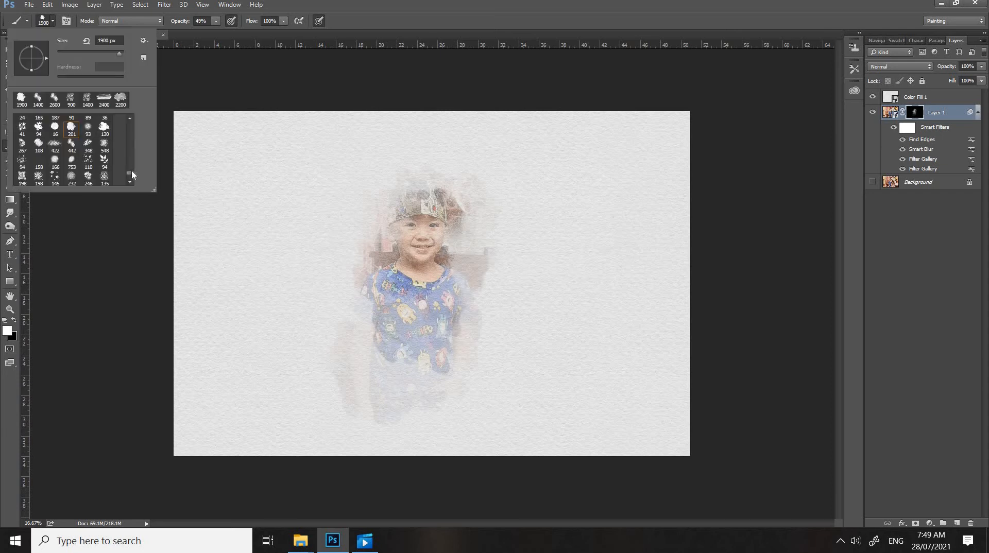
mouse_move(133, 175)
mouse_down()
mouse_move(132, 144)
mouse_move(133, 158)
mouse_up()
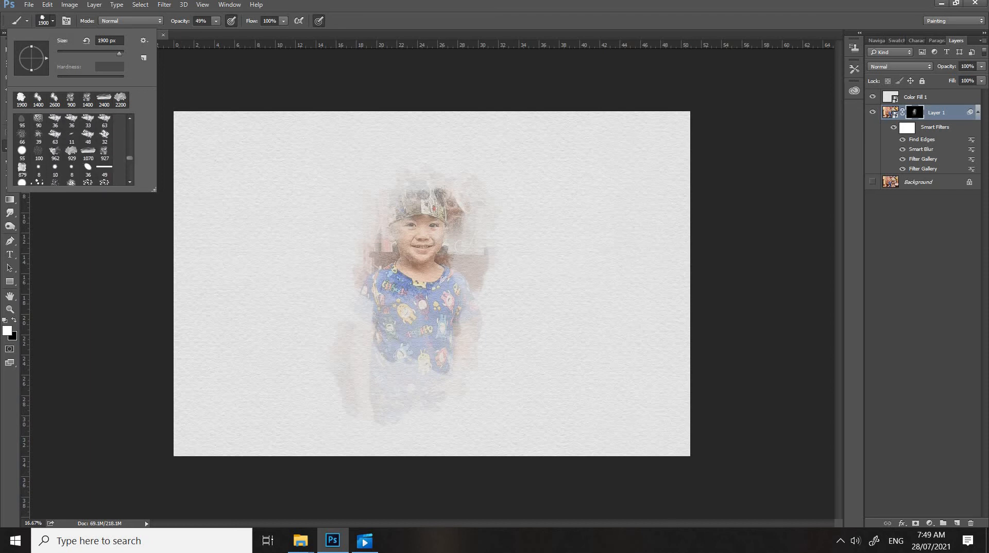
double_click(71, 153)
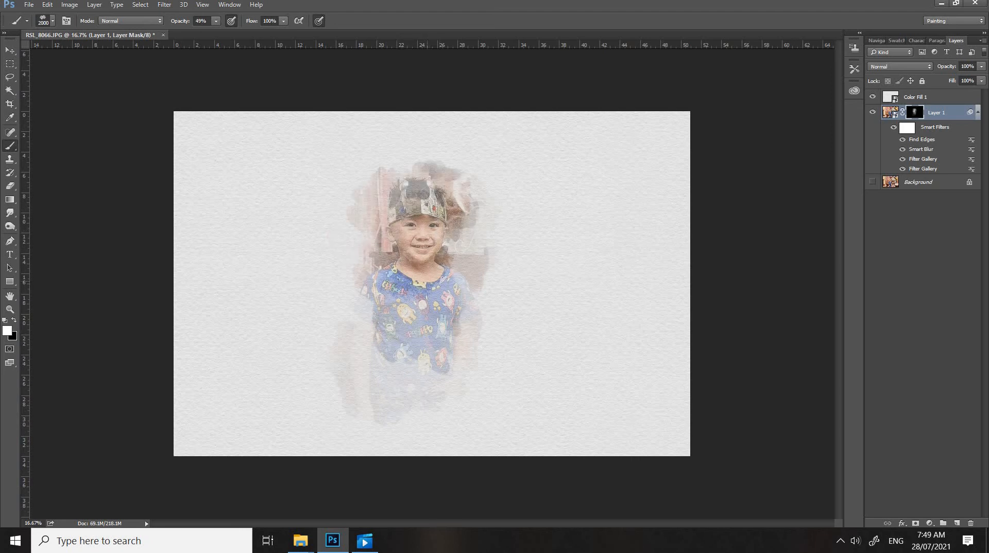
click(403, 330)
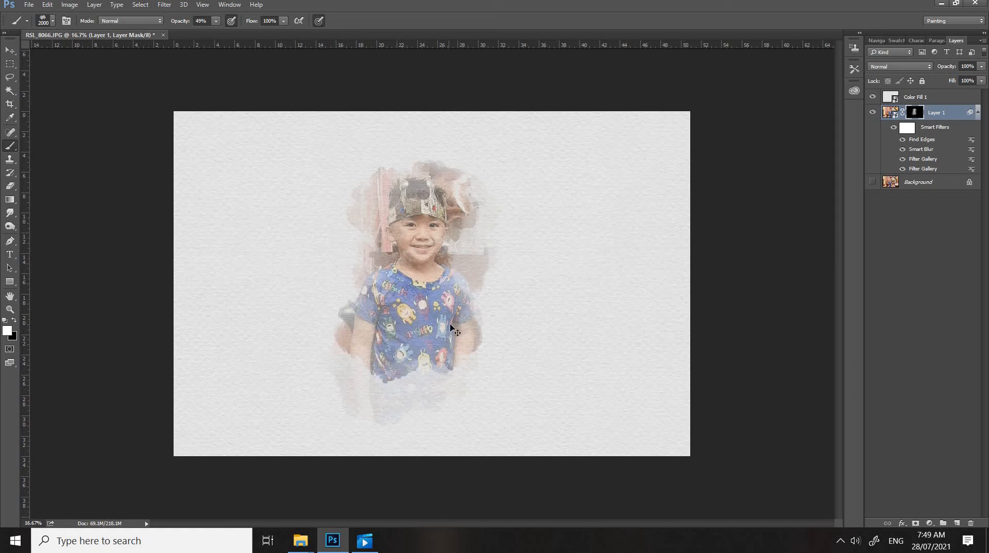
key(ctrl+z)
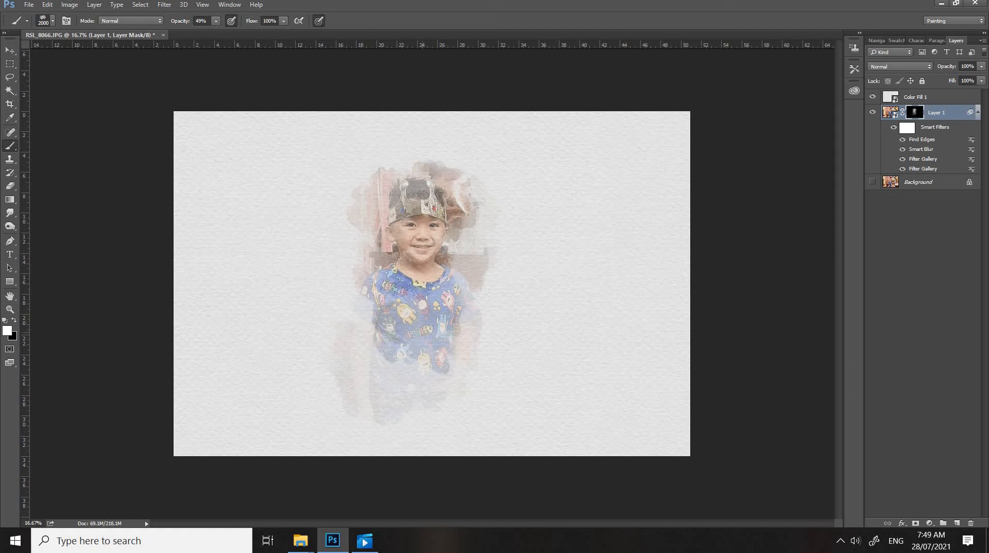
Choose the 962 textured brush tip at 2000 px and reveal the background beside the face, the arms and the lower shirt
click(53, 23)
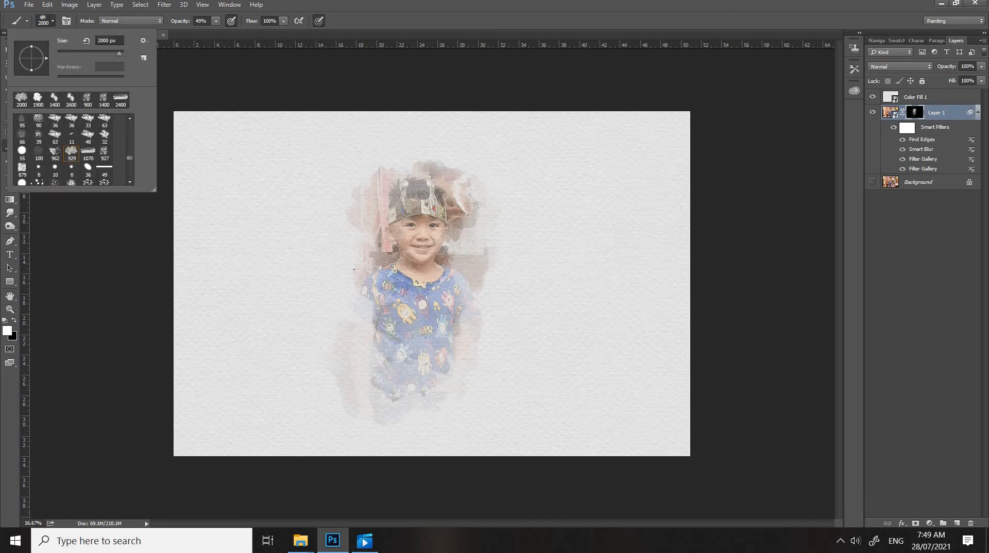
double_click(58, 157)
key(bracketright)
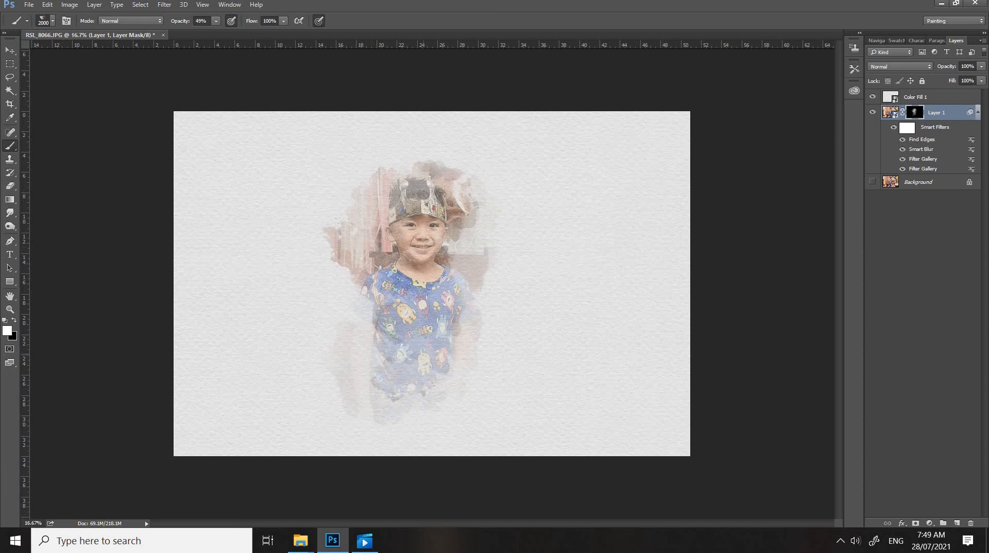
click(492, 256)
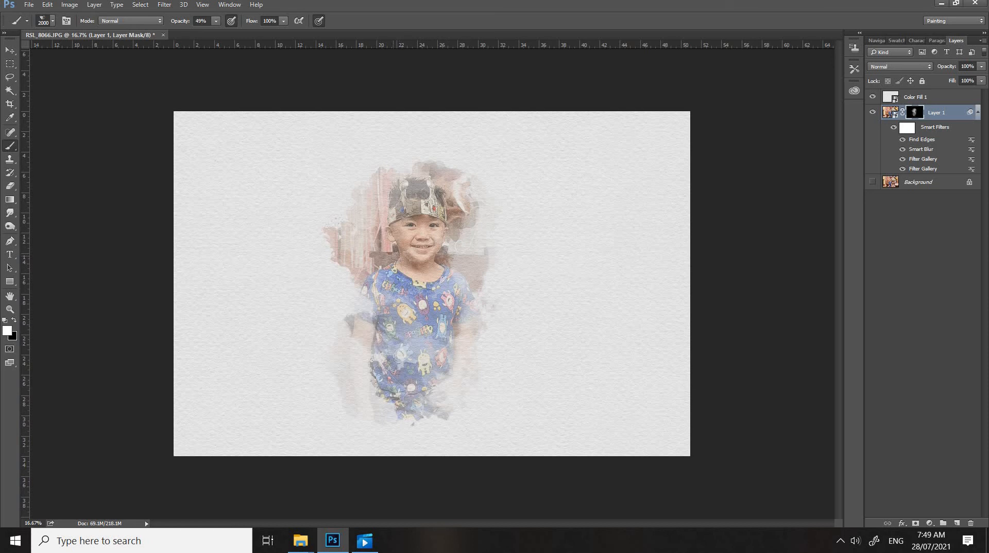
Switch to the 927 px textured brush tip and reveal more background beside the boy's shoulder on the left of the image
click(53, 21)
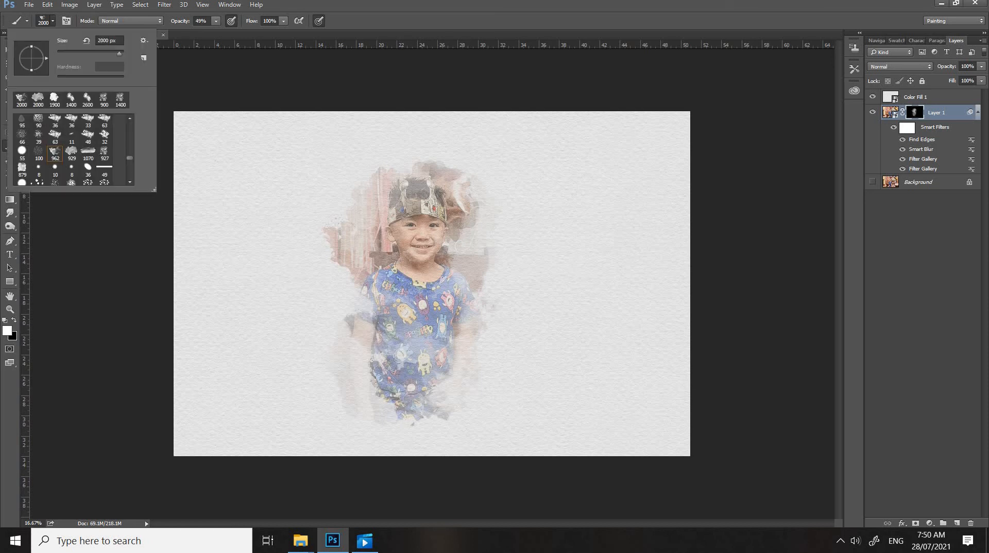
double_click(106, 156)
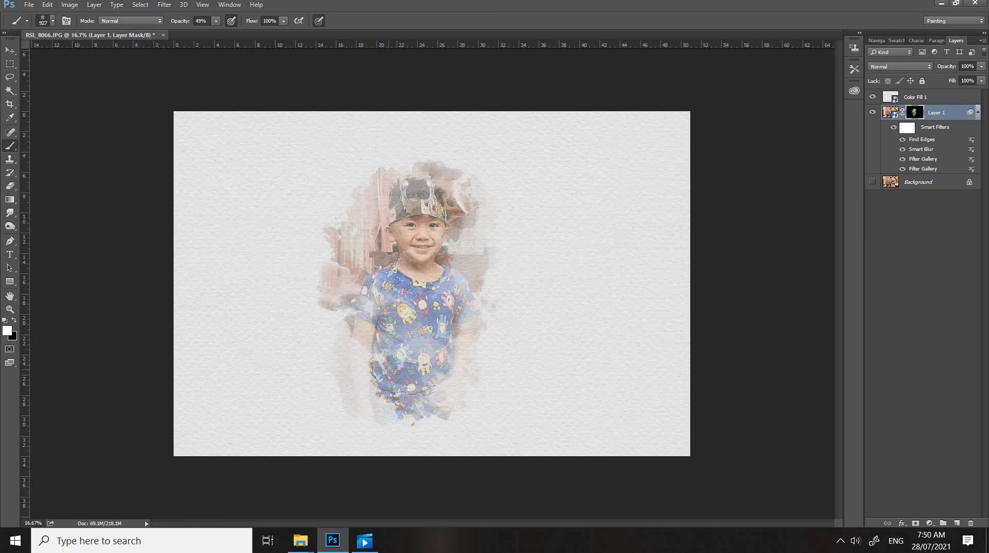